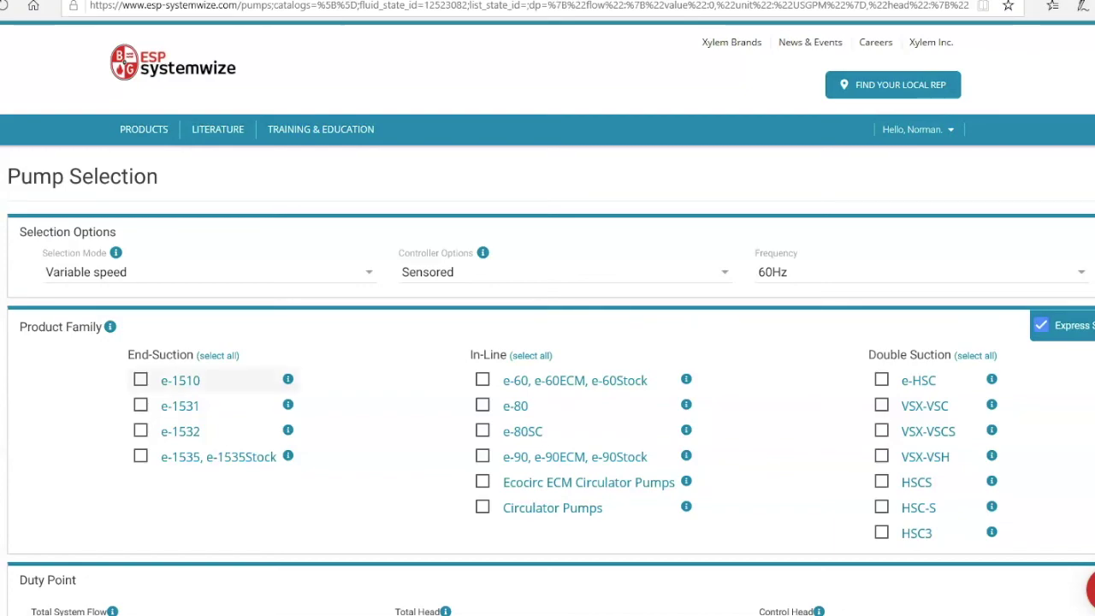
Step: Include the e-1510 pump family and set the total system flow to 1200 US gpm
click(140, 380)
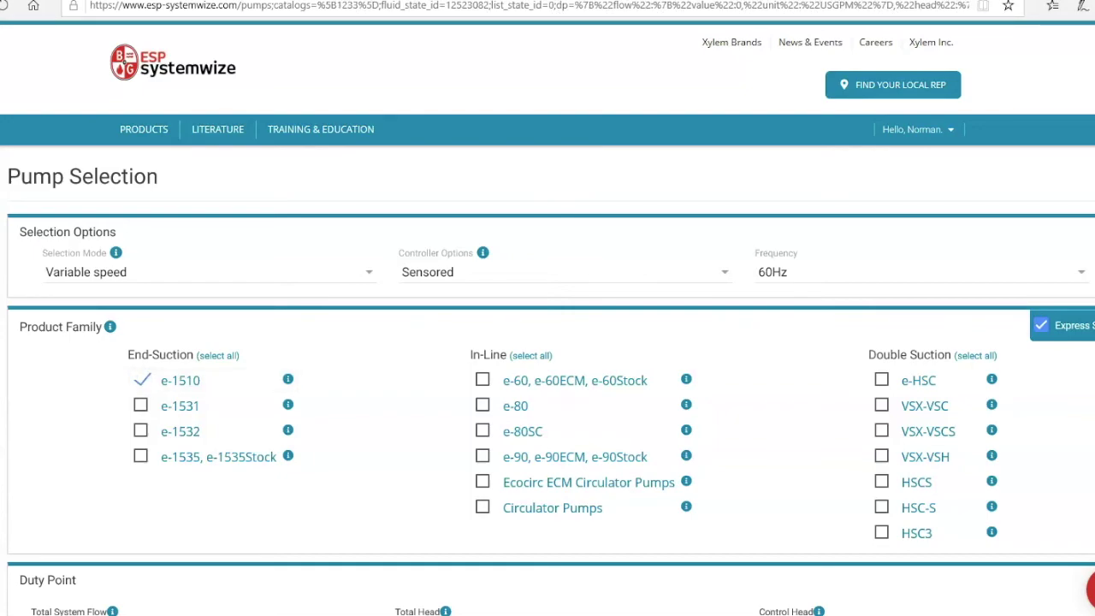
scroll(547, 342, down, 4)
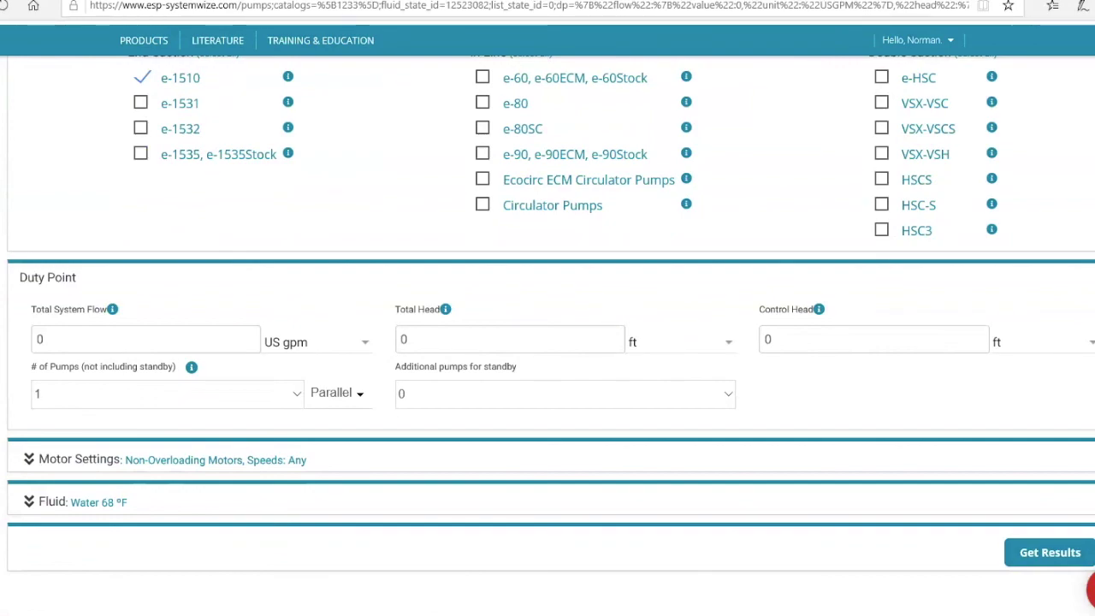
click(137, 339)
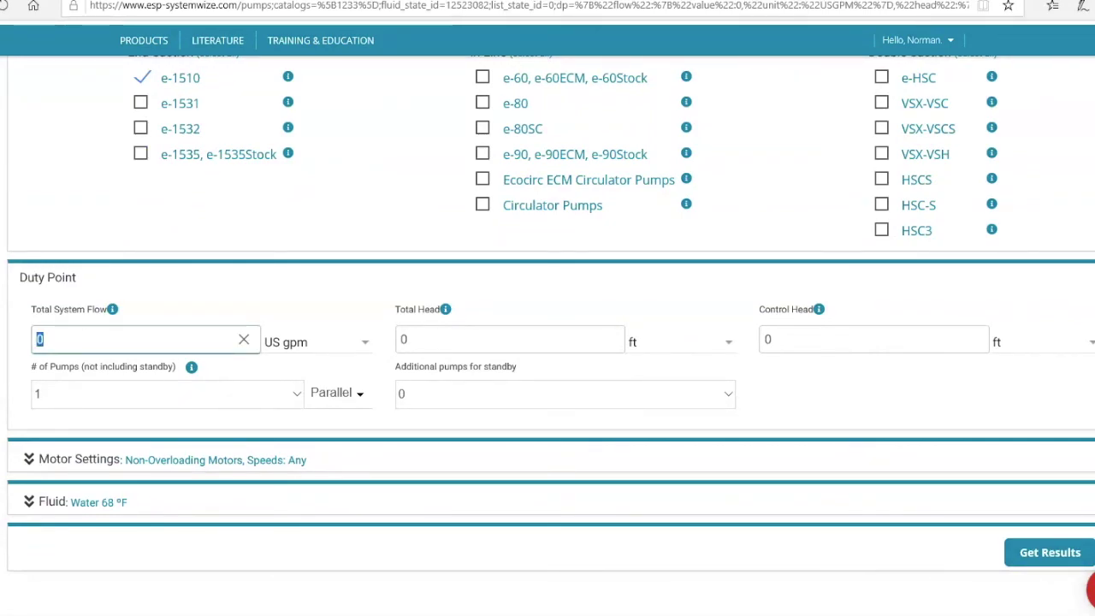
text(1200)
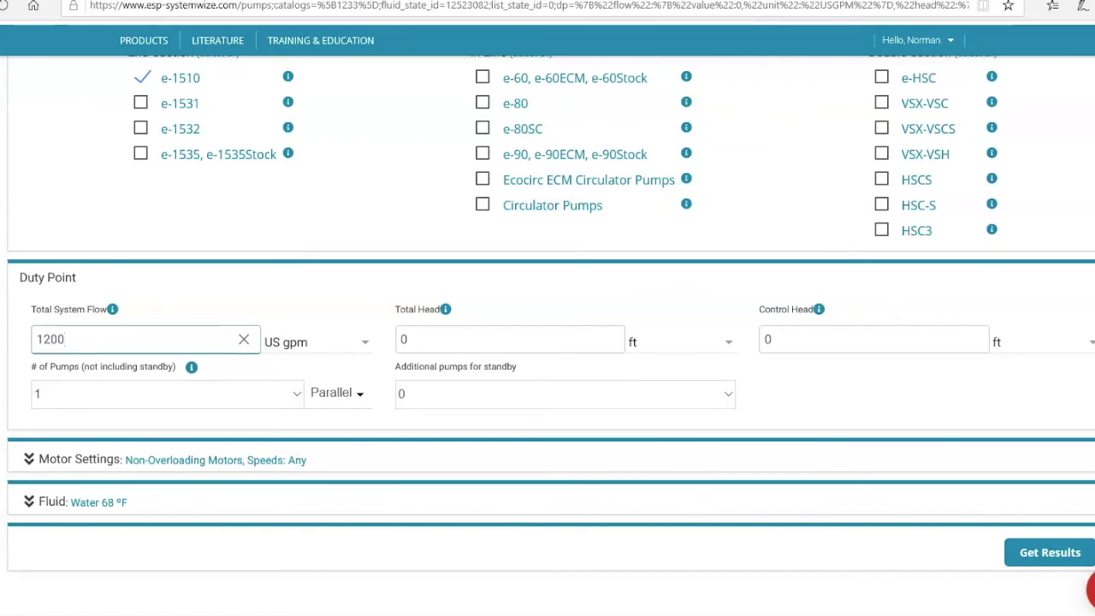
Step: Enter a 58 ft total head and 24 ft control head, then run the pump search
click(509, 340)
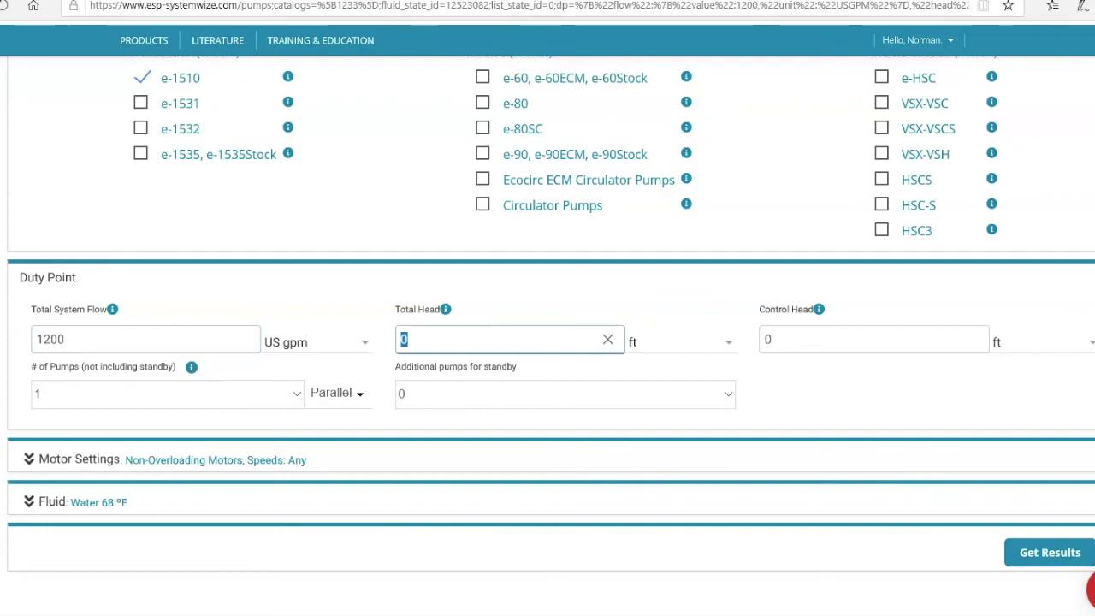
text(58)
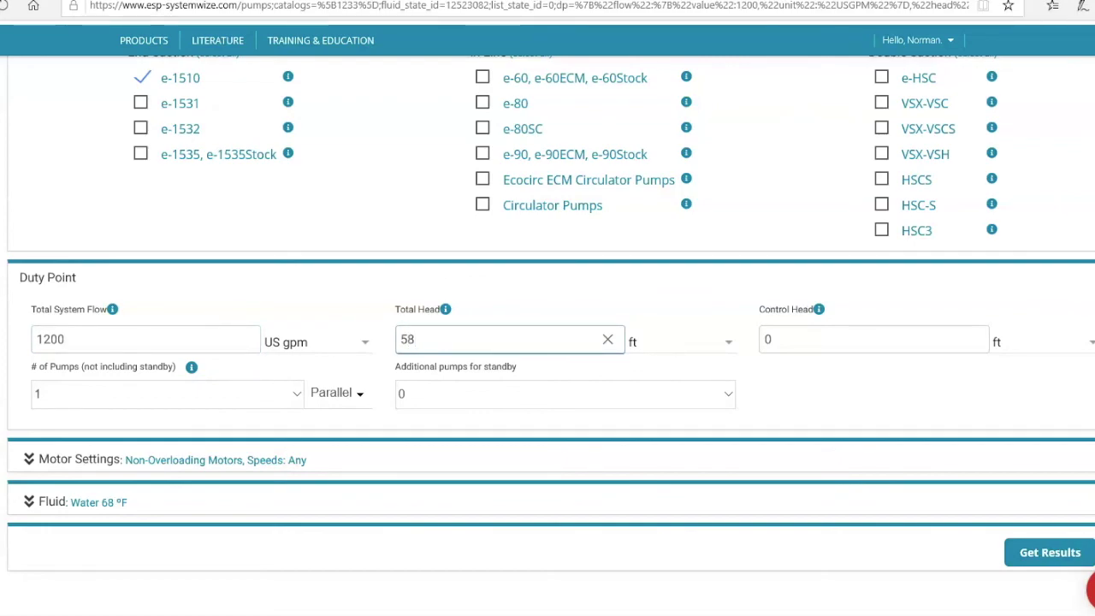
key(Tab)
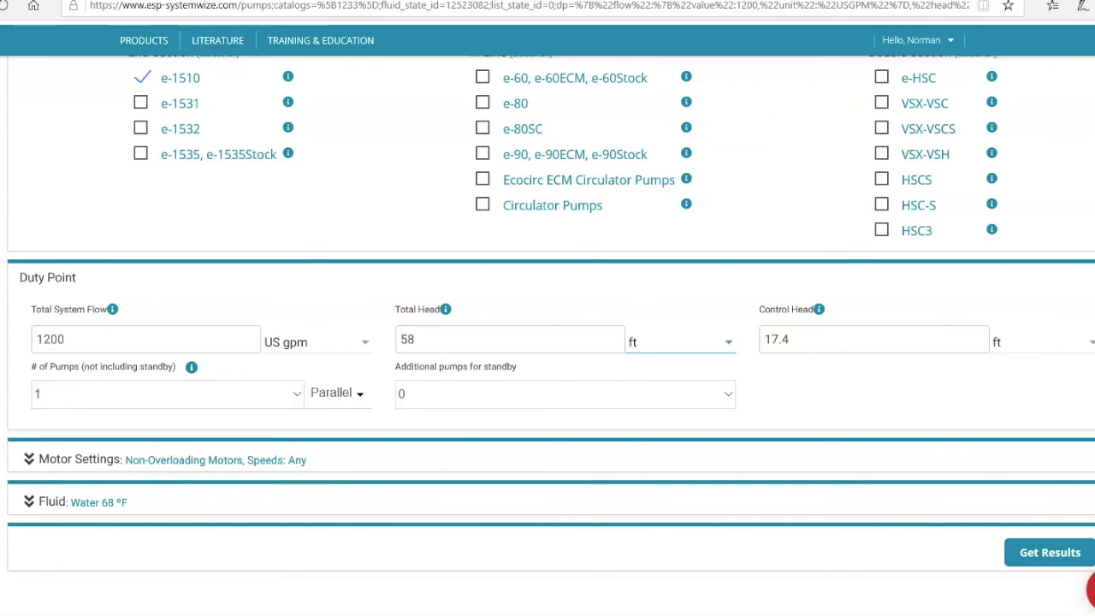
key(Tab)
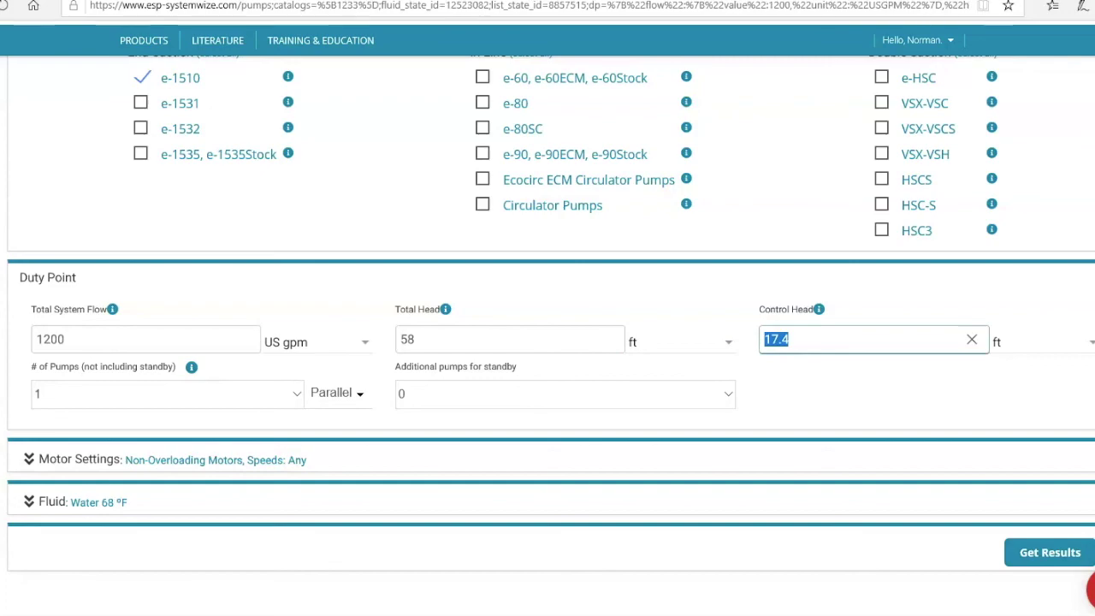
text(24)
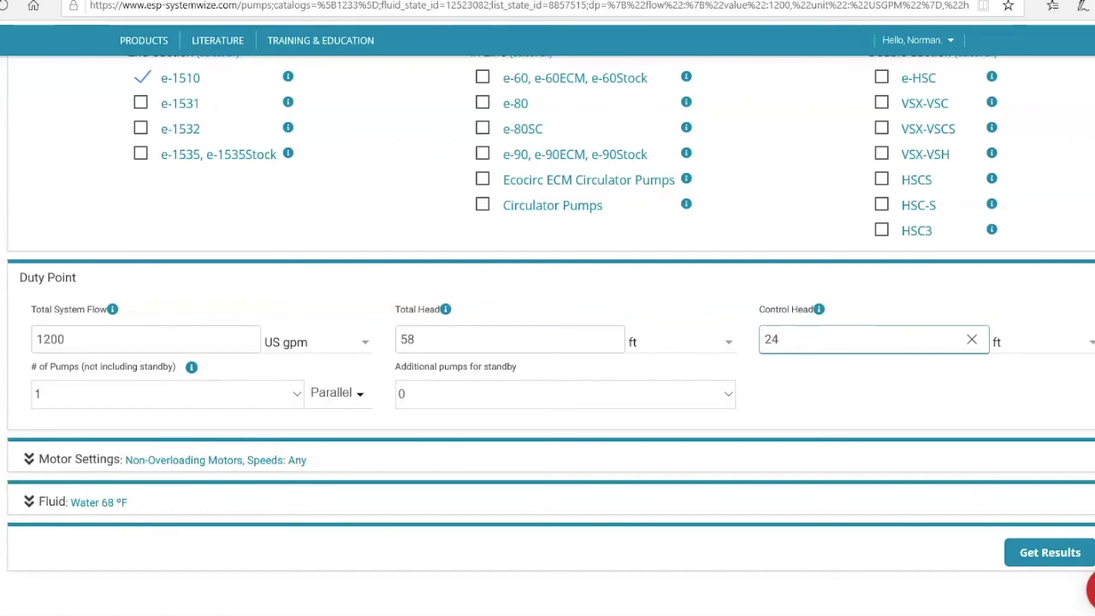
key(Return)
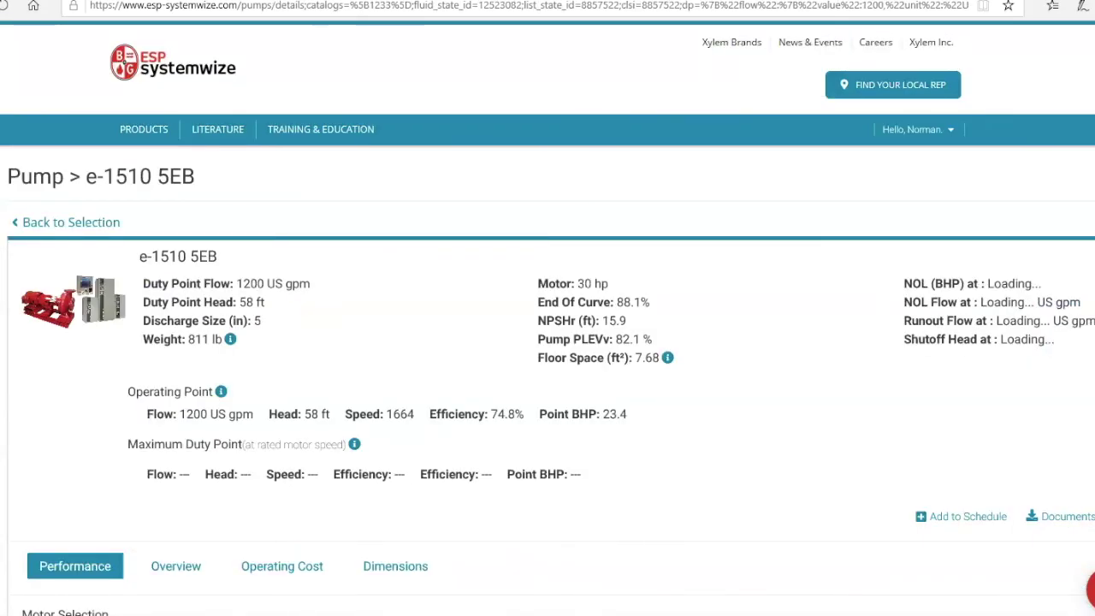
Step: Scroll to the e-1510 5EB performance chart showing the 1664 rpm curve and start adding speeds
scroll(548, 318, down, 2)
scroll(547, 318, down, 5)
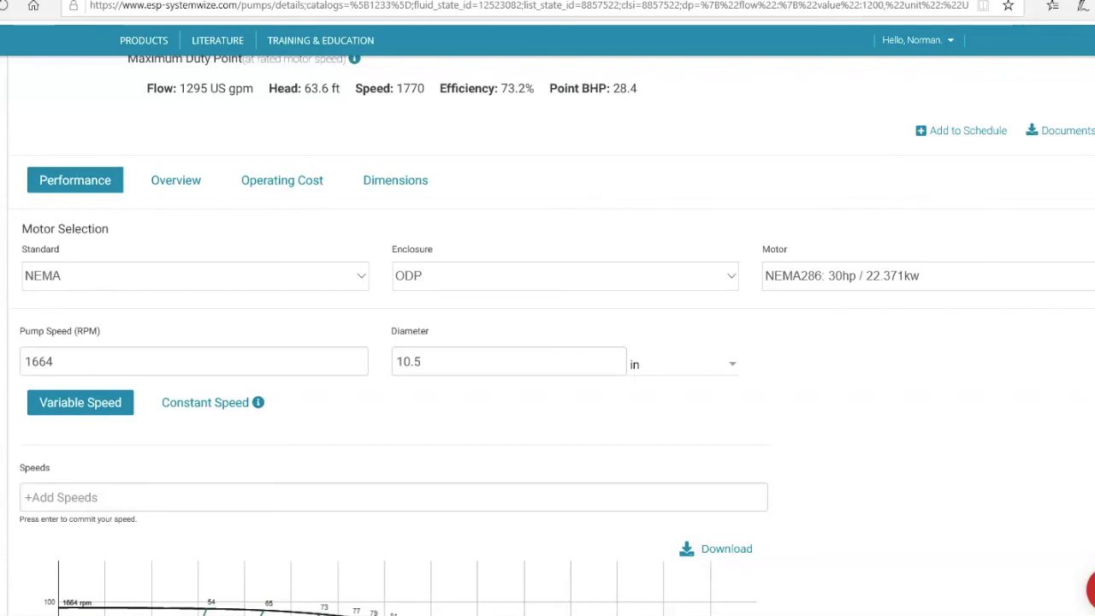
scroll(548, 342, down, 3)
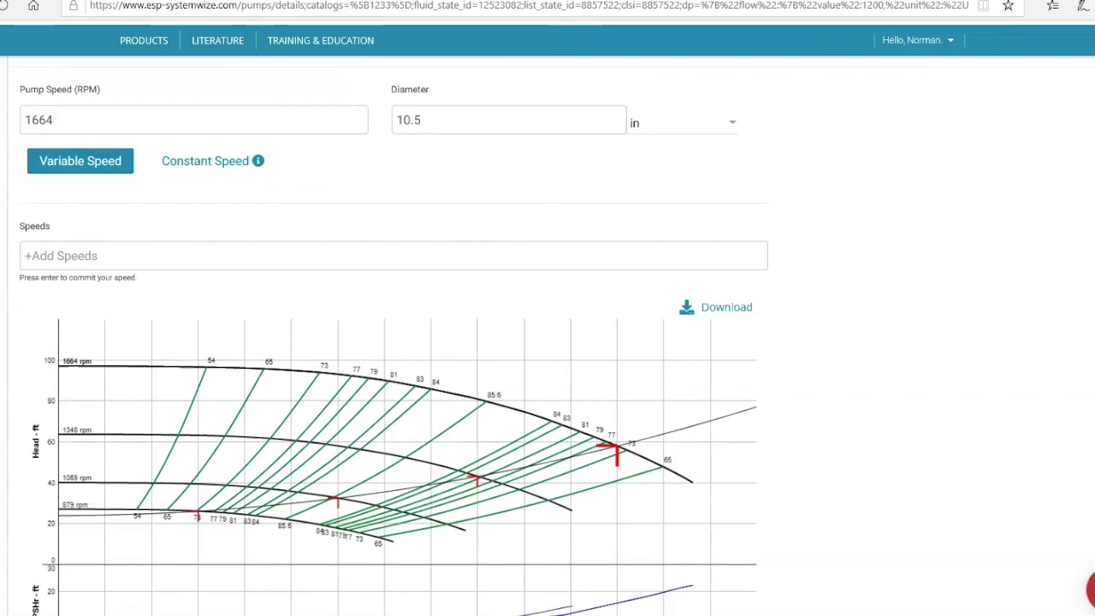
click(394, 256)
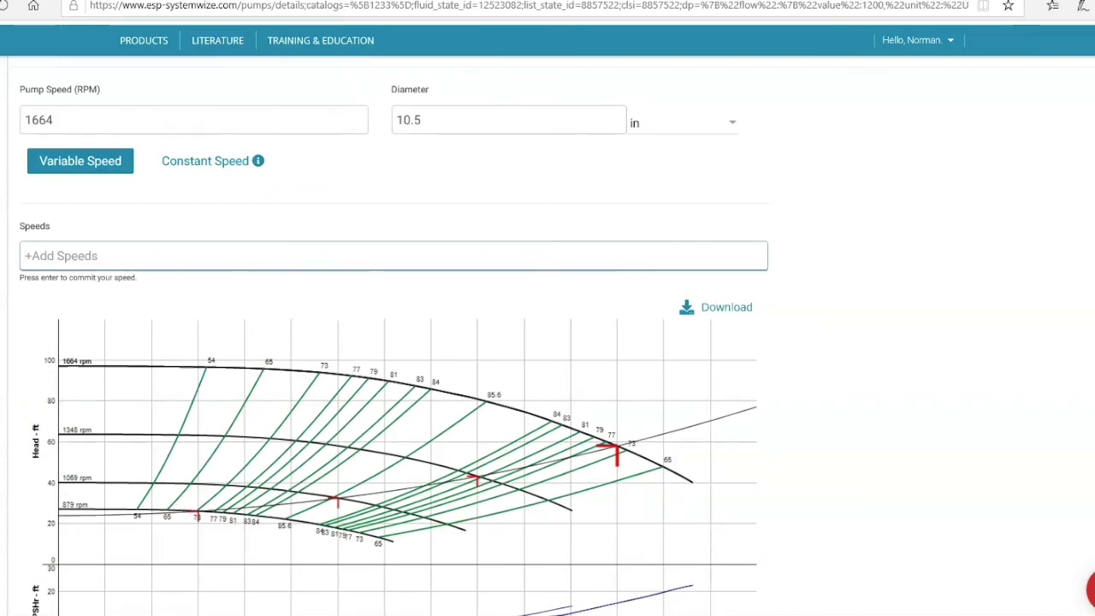
Step: Add speed curves at 1600, 1550, 1500 and 1450 rpm to the pump chart
text(1)
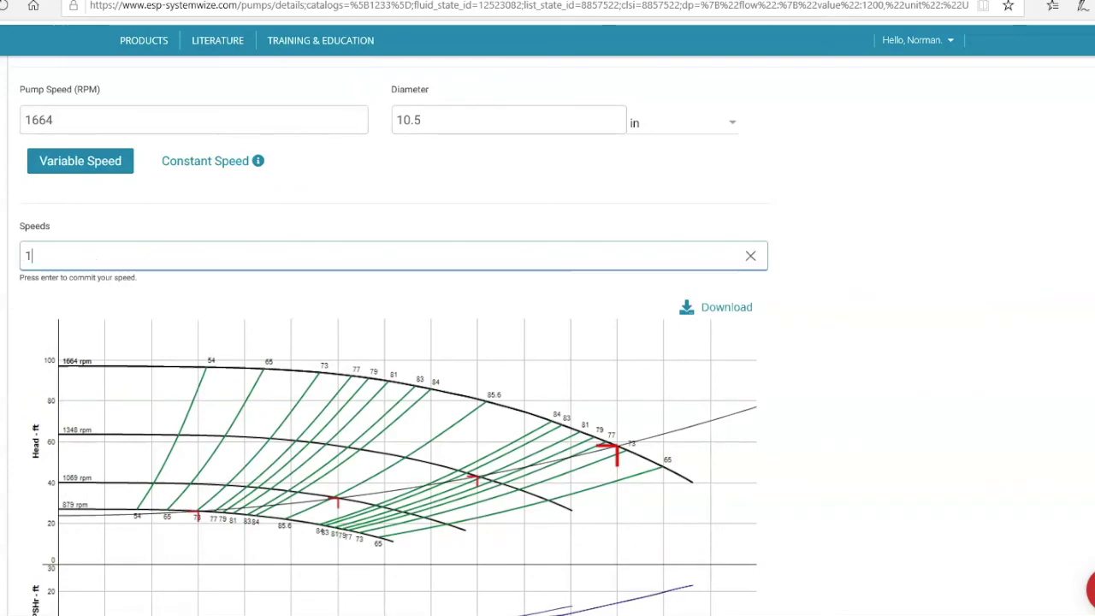
text(600,1550)
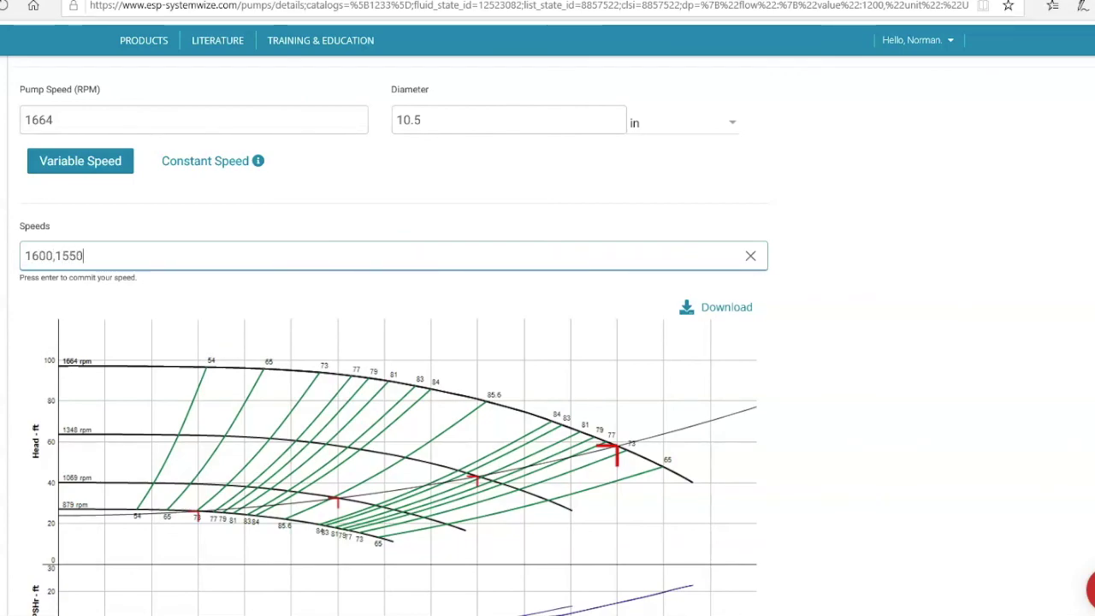
text(,1500)
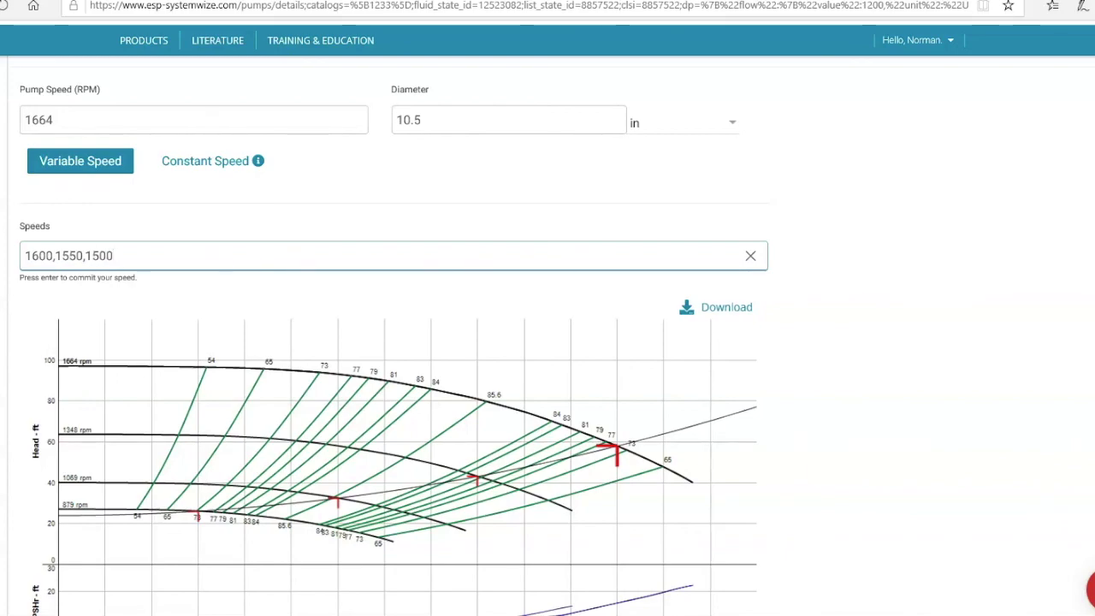
text(1450)
key(Return)
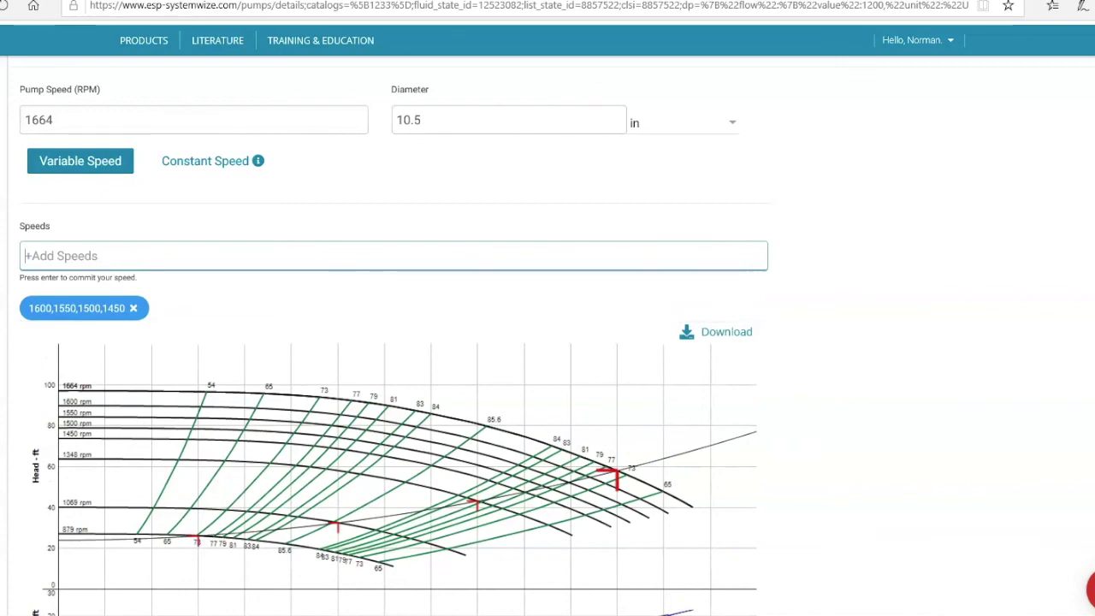
scroll(385, 343, down, 3)
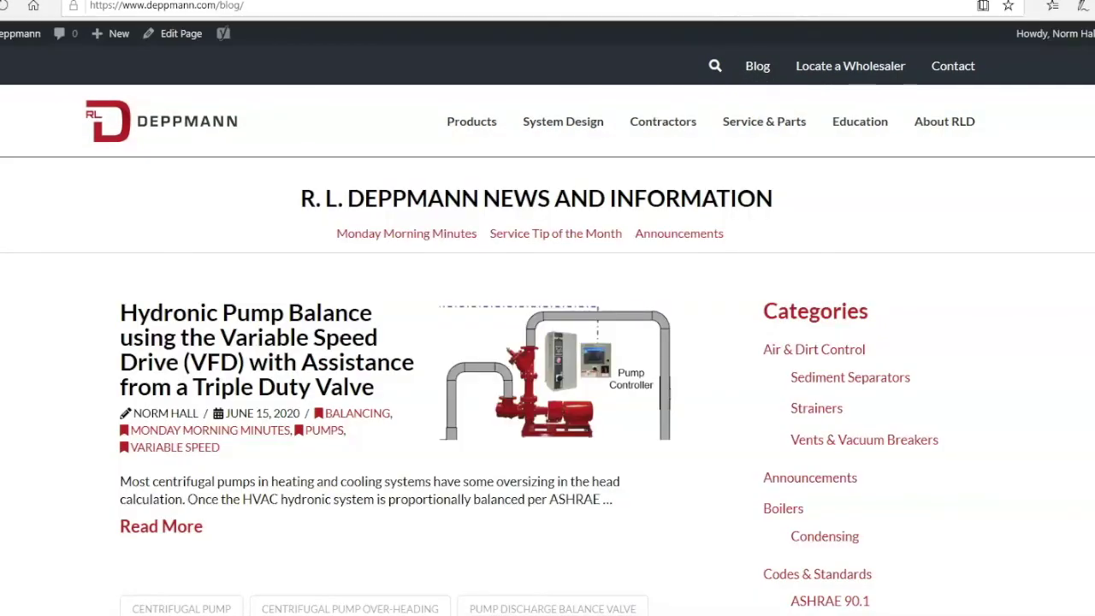
Step: Filter the Deppmann blog to the Variable Frequency Drives category
scroll(548, 343, down, 15)
scroll(548, 342, down, 8)
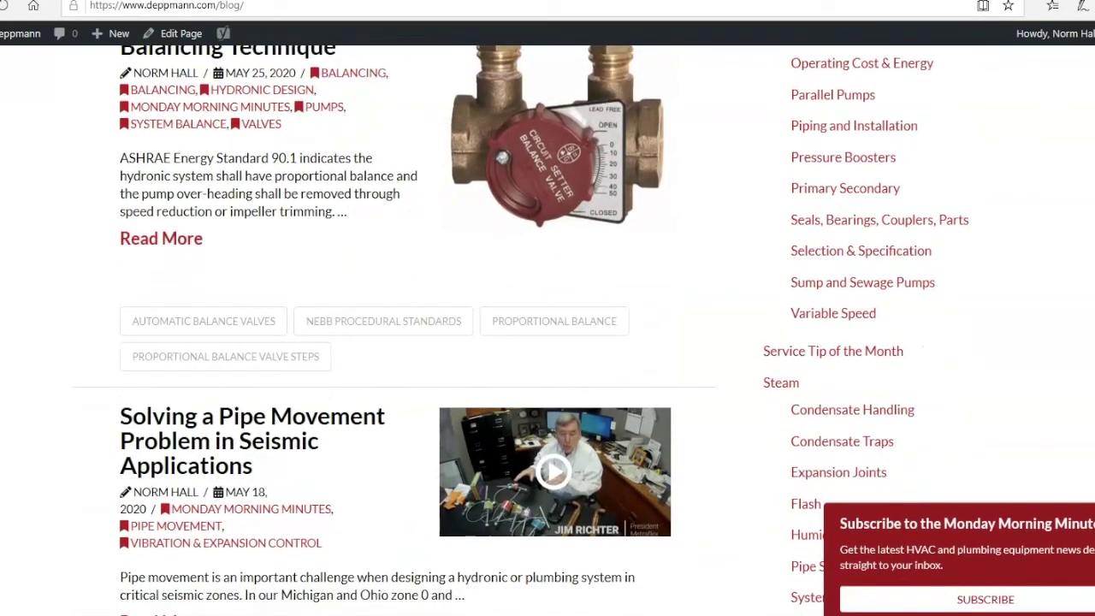
scroll(548, 343, down, 8)
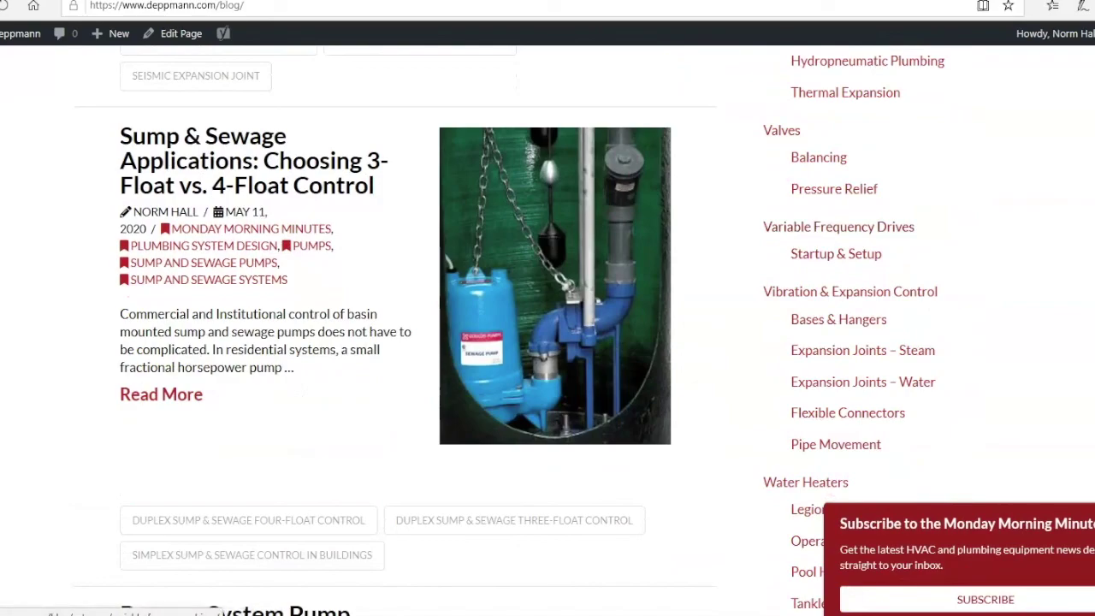
click(838, 225)
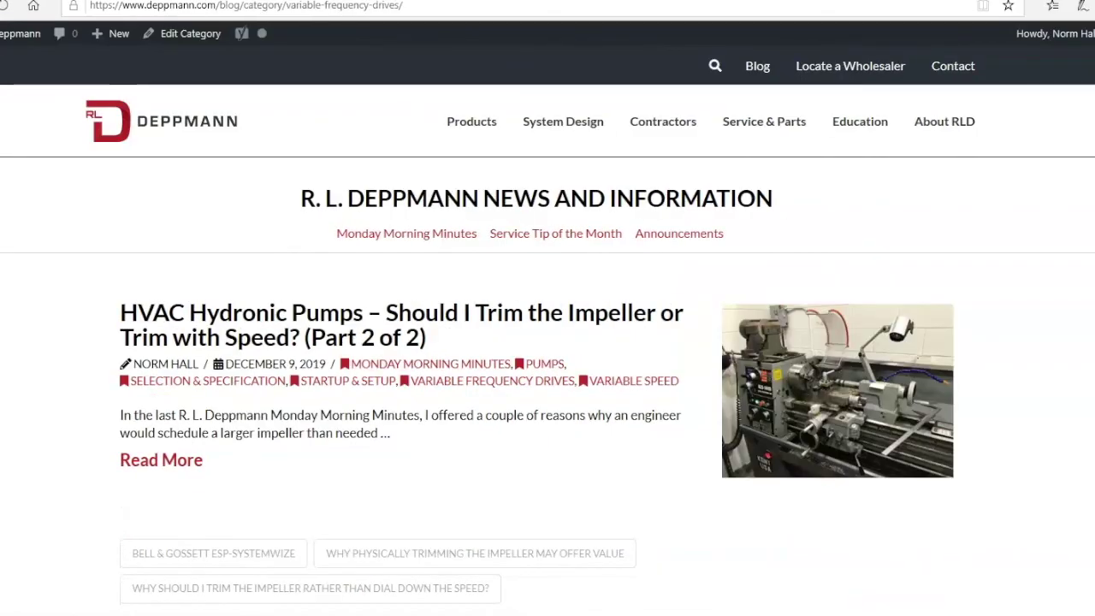
Step: Open and read the 'Adjusting a VFD to Over Speed' HVAC centrifugal pump article
scroll(547, 343, down, 6)
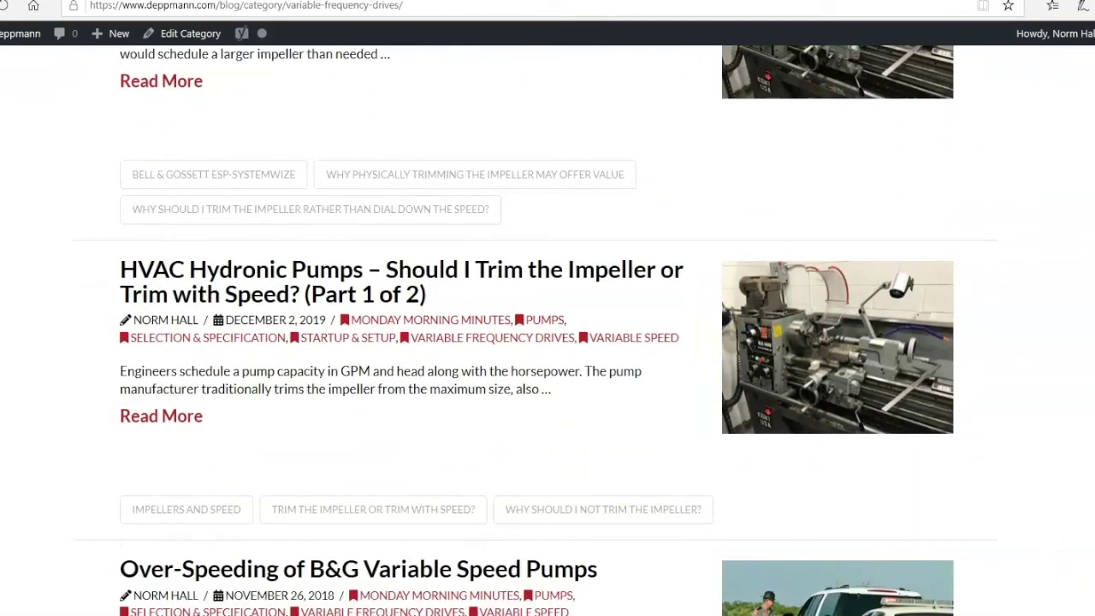
scroll(547, 342, down, 5)
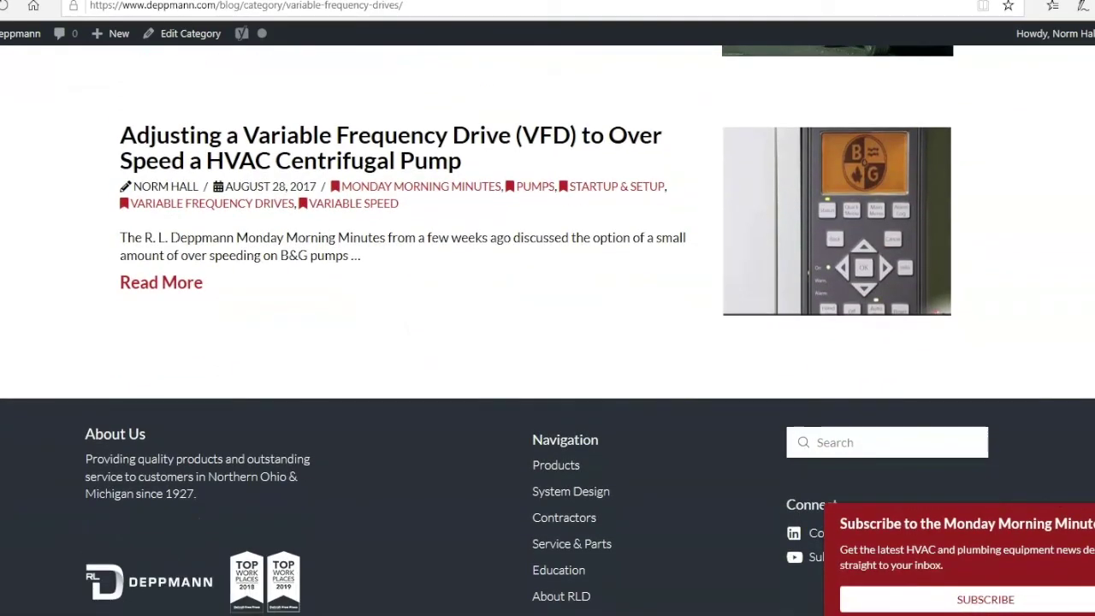
scroll(145, 171, up, 1)
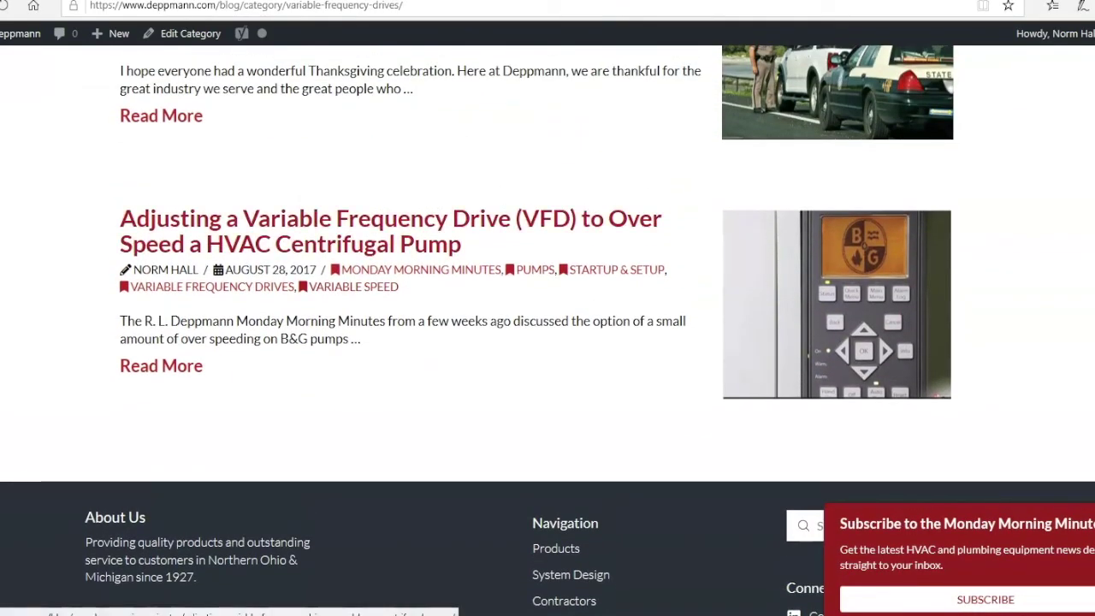
click(171, 229)
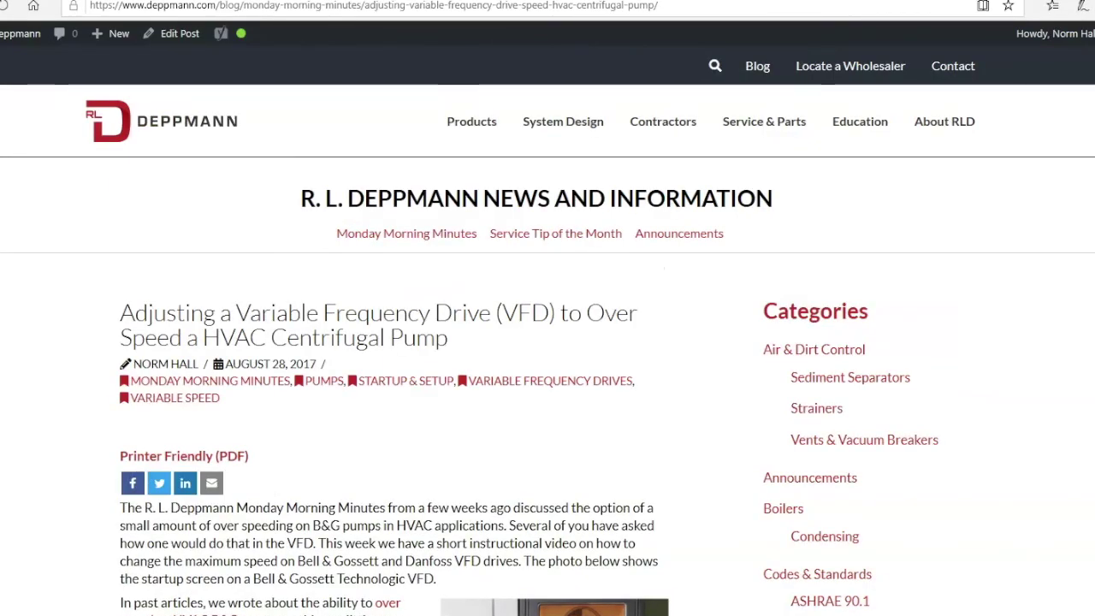
scroll(547, 342, down, 3)
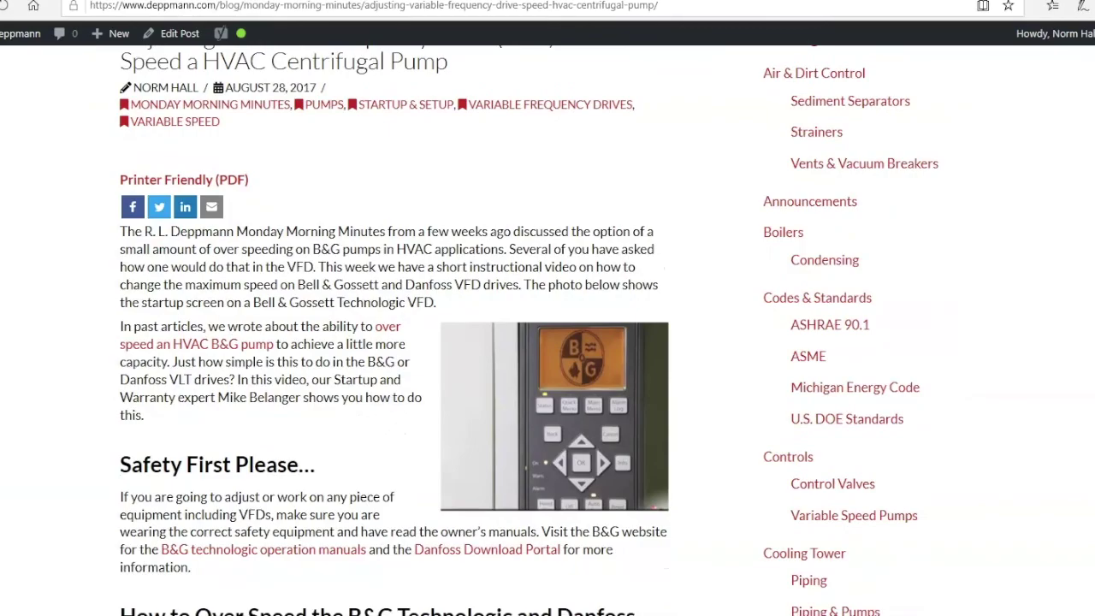
scroll(388, 532, down, 5)
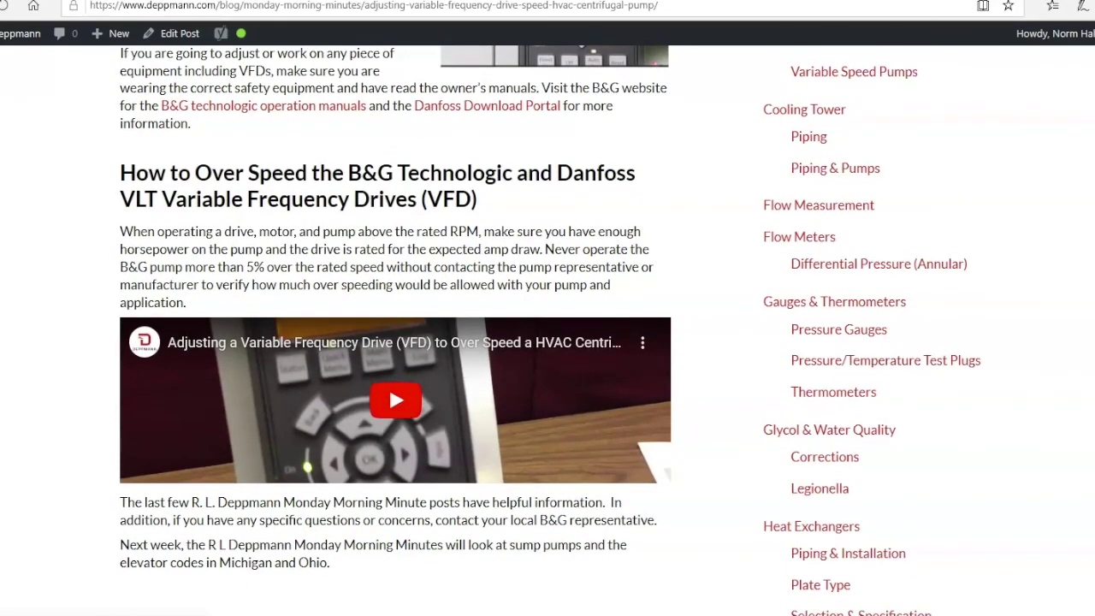